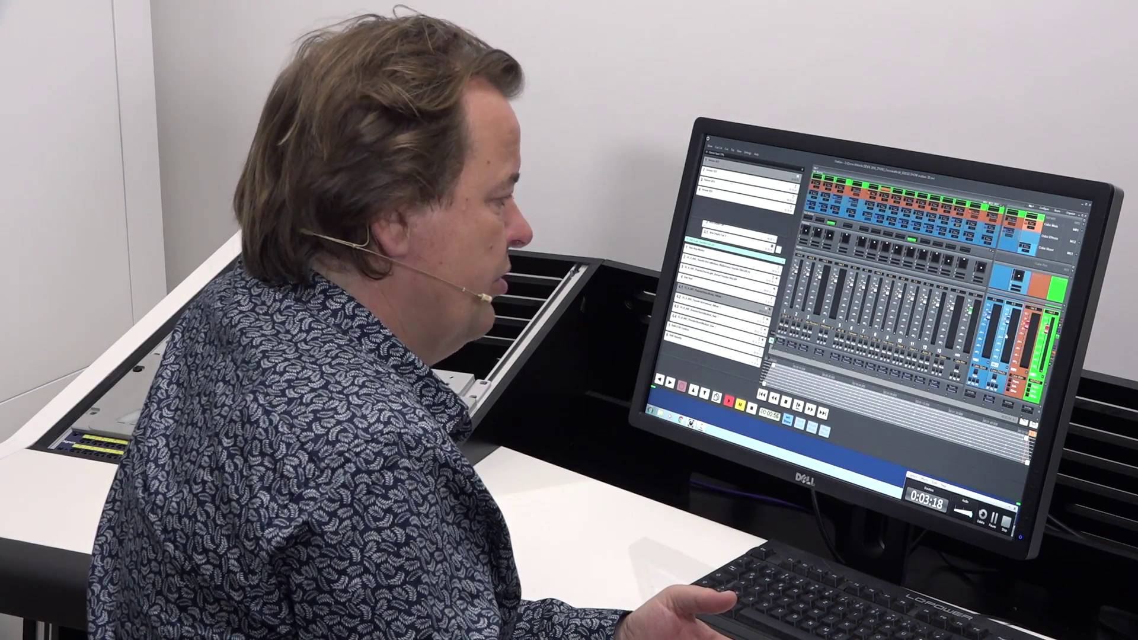
Step: Start a new General Mixing Bus from the mixer's Bus > Add menu
right_click(1002, 309)
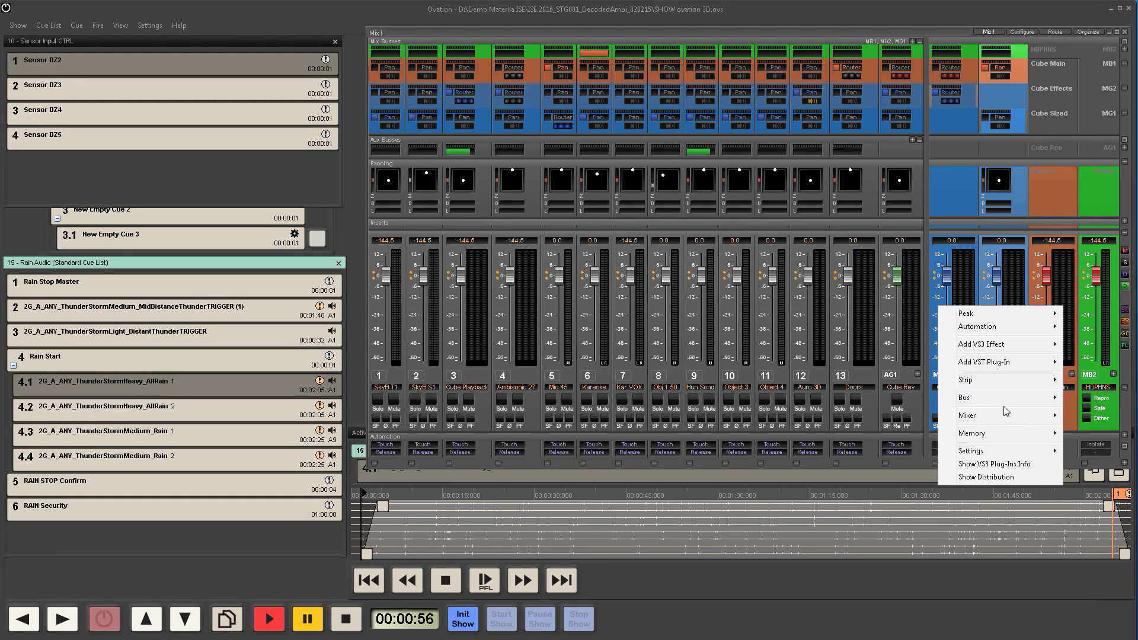
mouse_move(1006, 402)
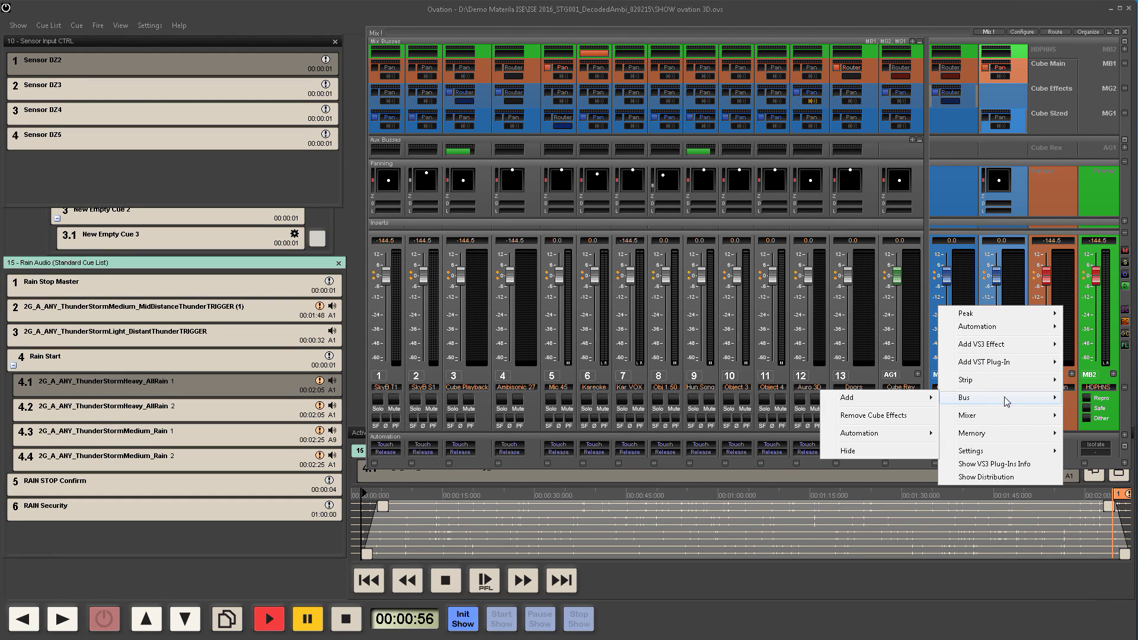
mouse_move(920, 399)
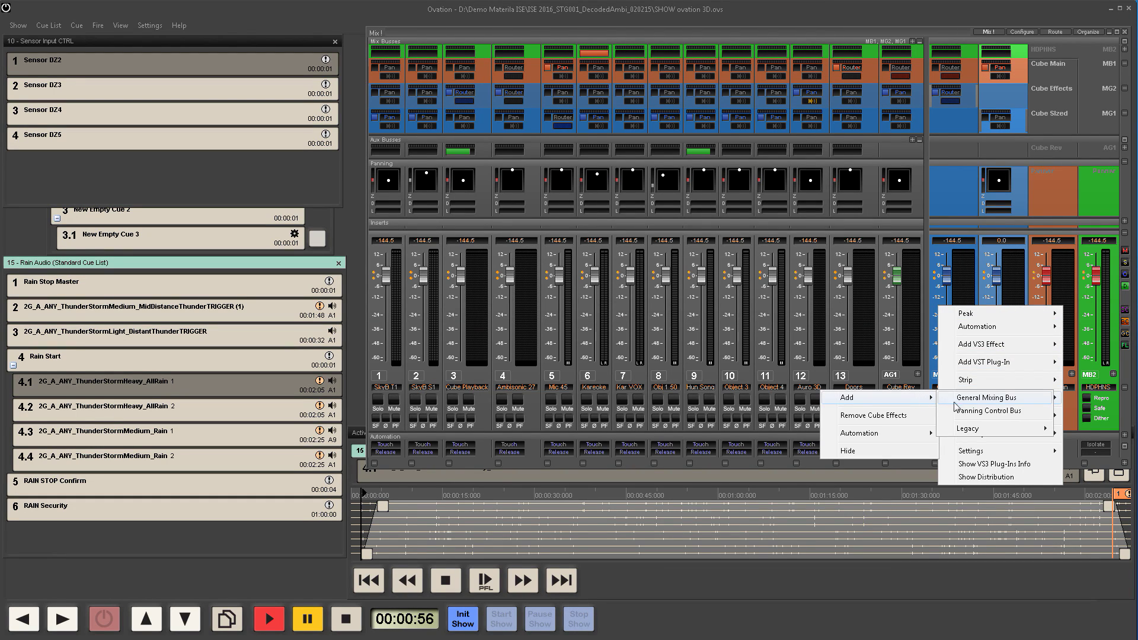
click(990, 398)
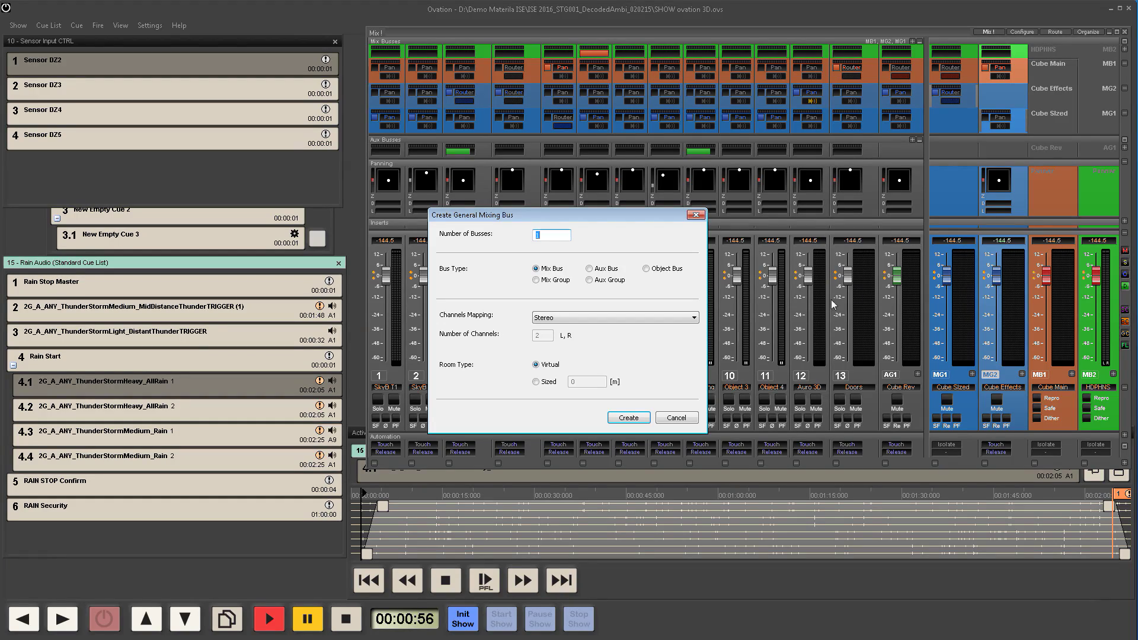
Step: Browse the Channels Mapping layouts, then leave the dialog and reveal the mixer's bus channels
click(673, 319)
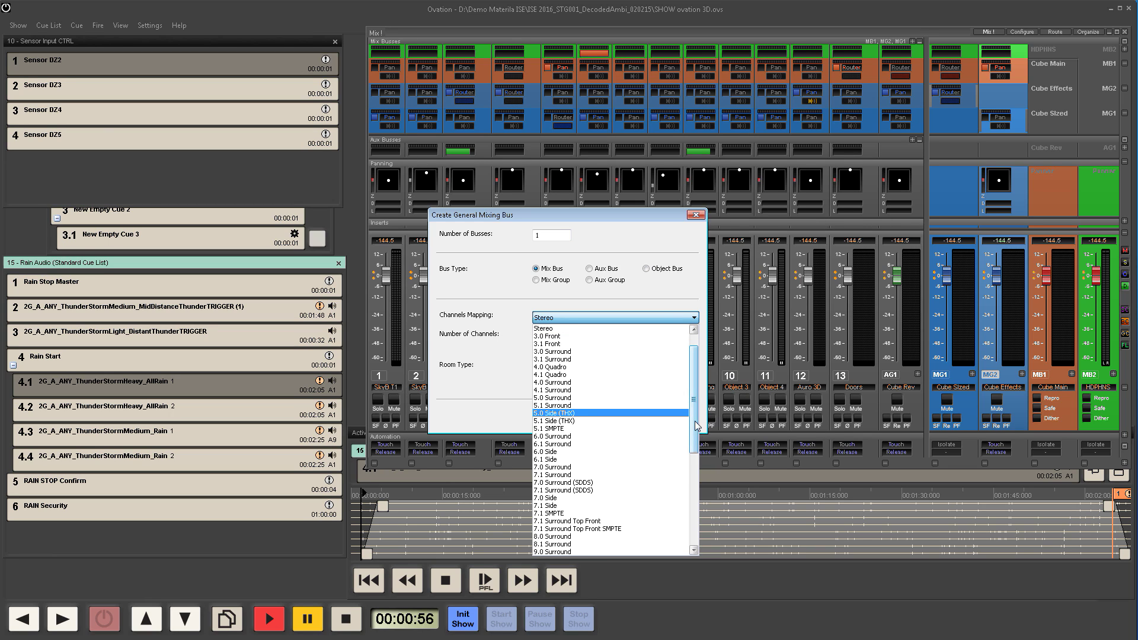
drag(695, 426, 700, 514)
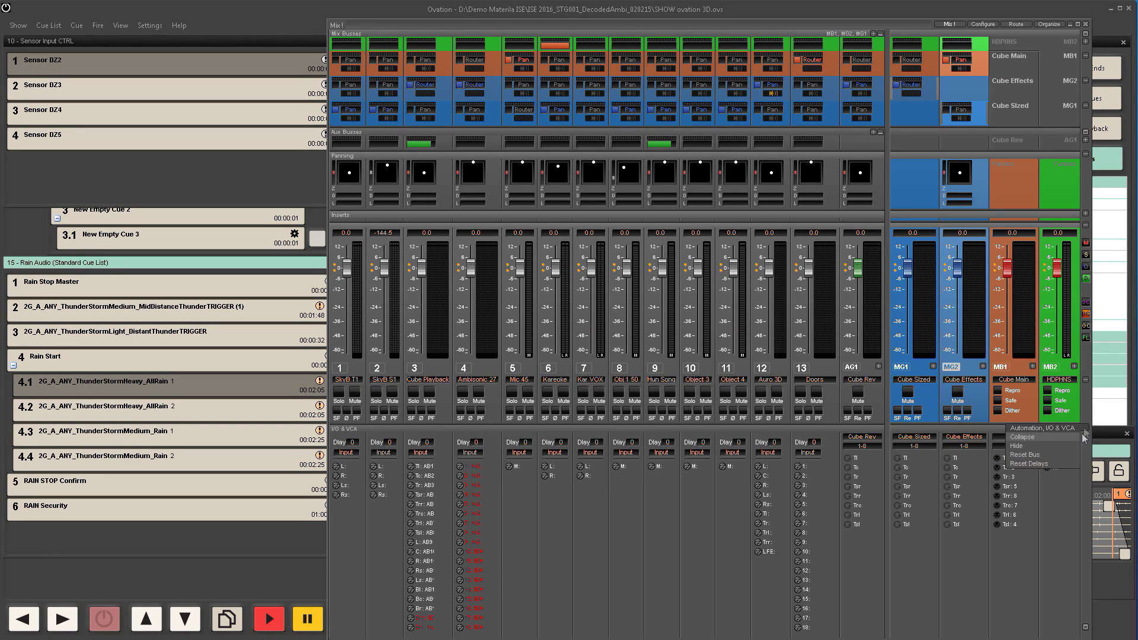
click(1083, 437)
Step: Position the Cube Sized bus's 3D Room Editor and set its room size to 8 m
click(920, 443)
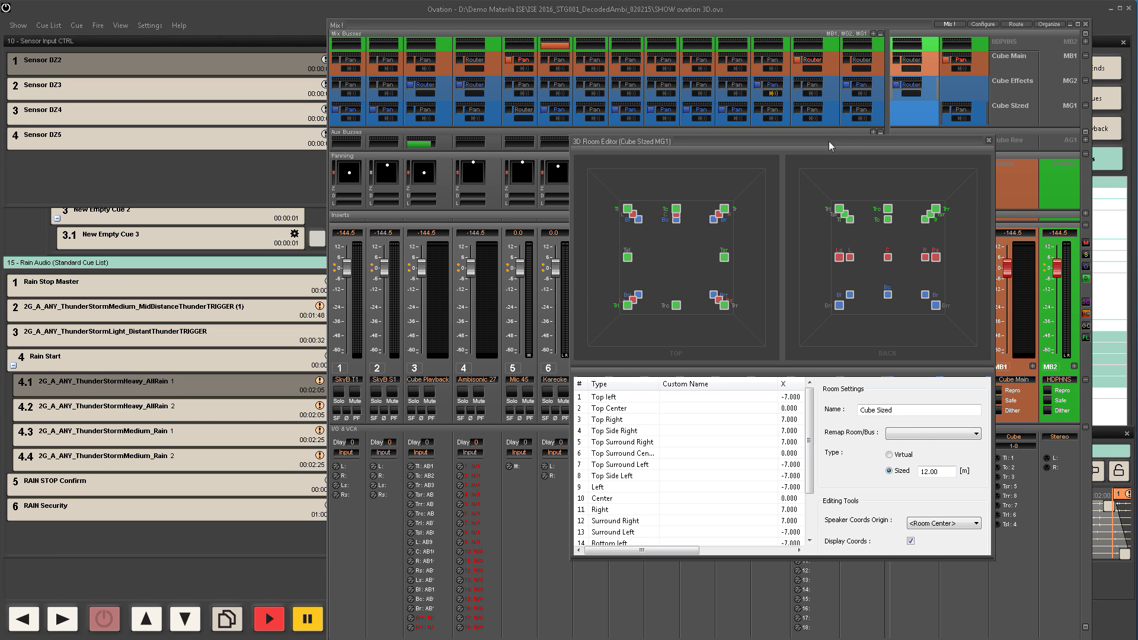
drag(828, 141, 619, 112)
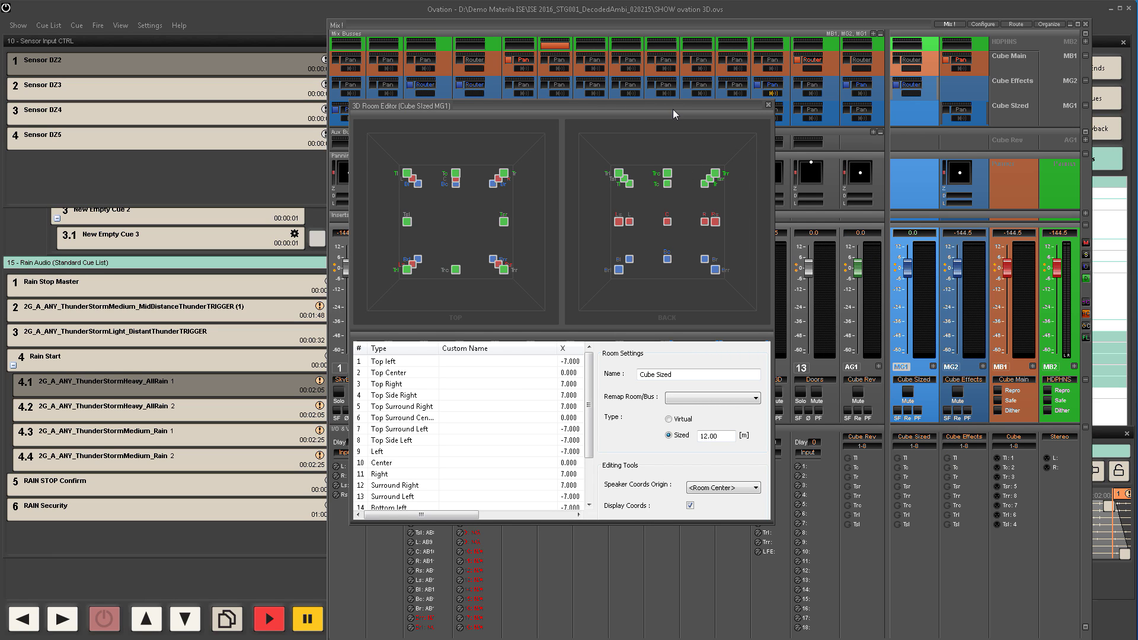
drag(673, 109, 837, 159)
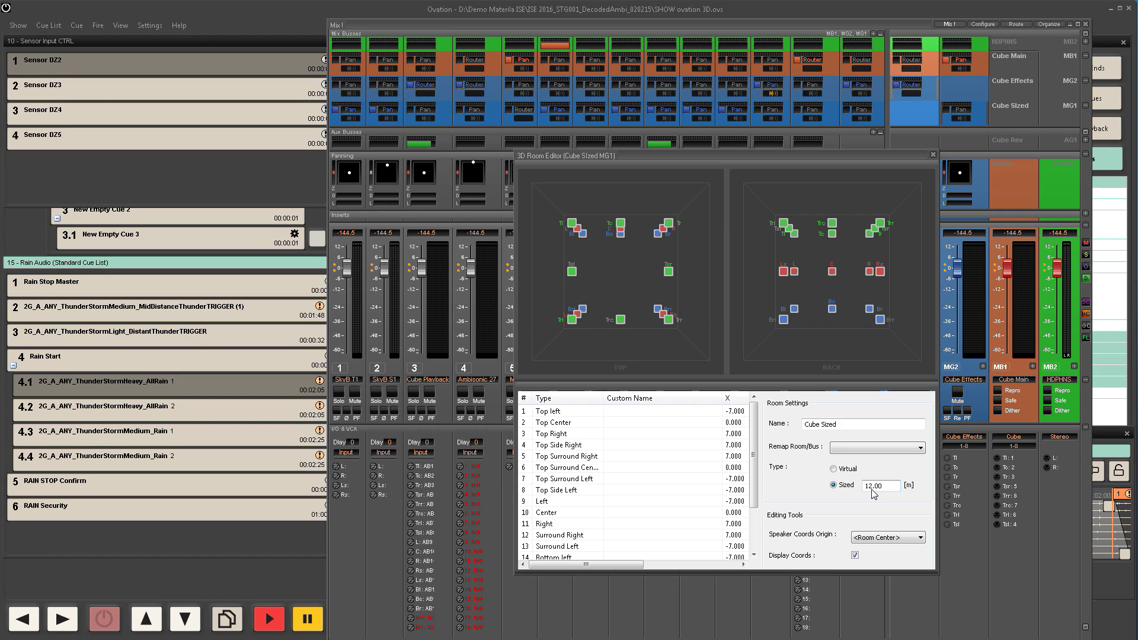
key(Return)
click(890, 488)
drag(889, 488, 860, 484)
text(8)
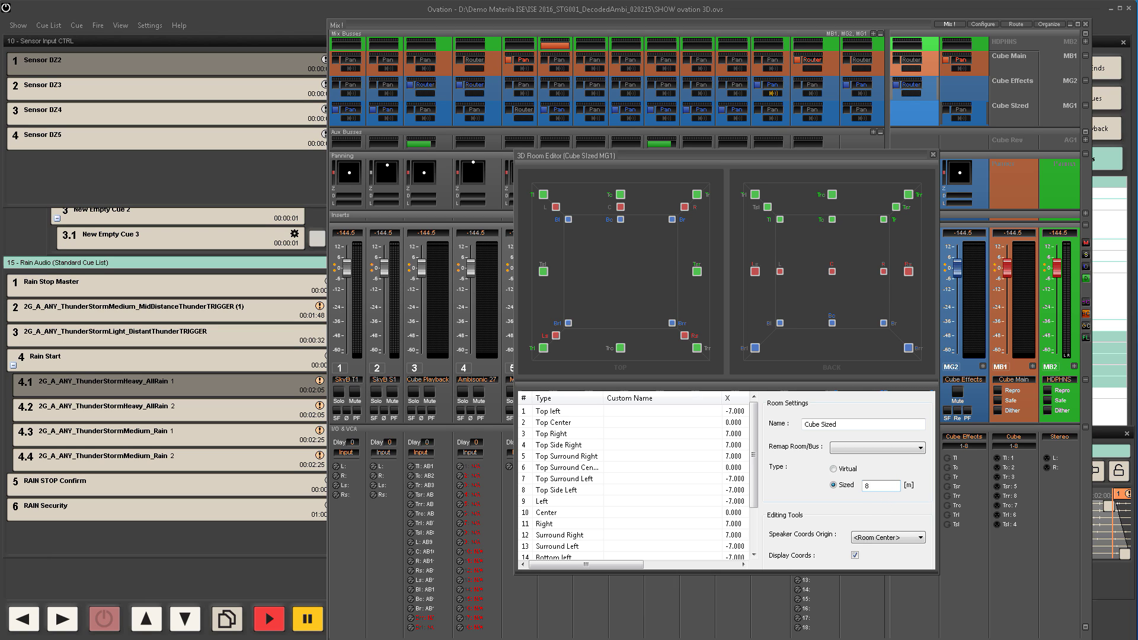
drag(879, 488, 867, 487)
text(5)
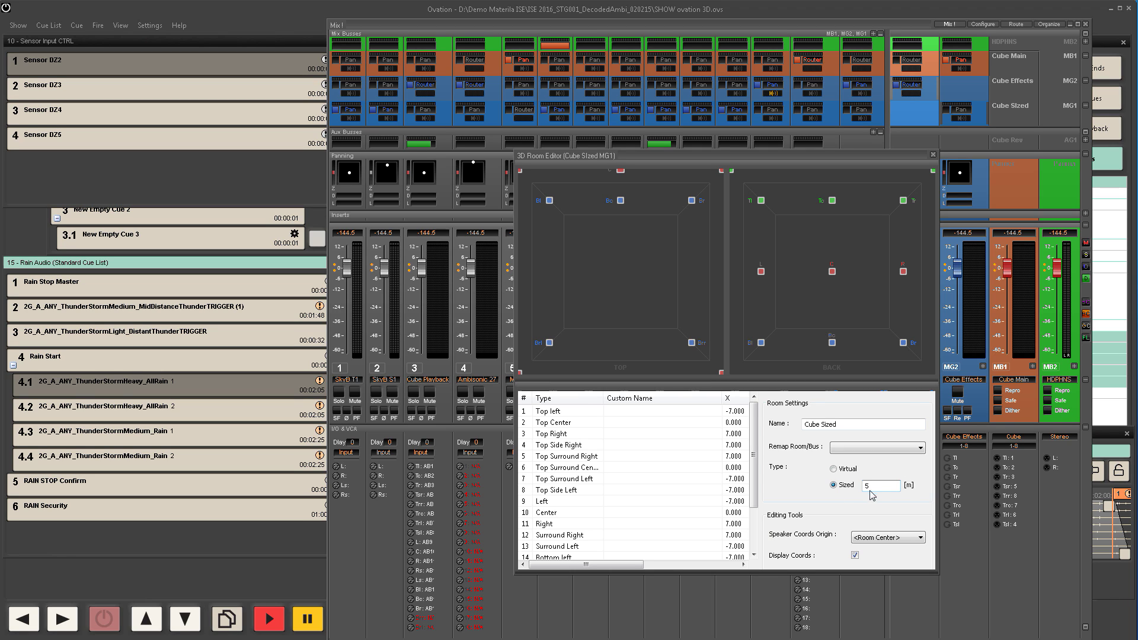
drag(878, 487, 862, 487)
text(12)
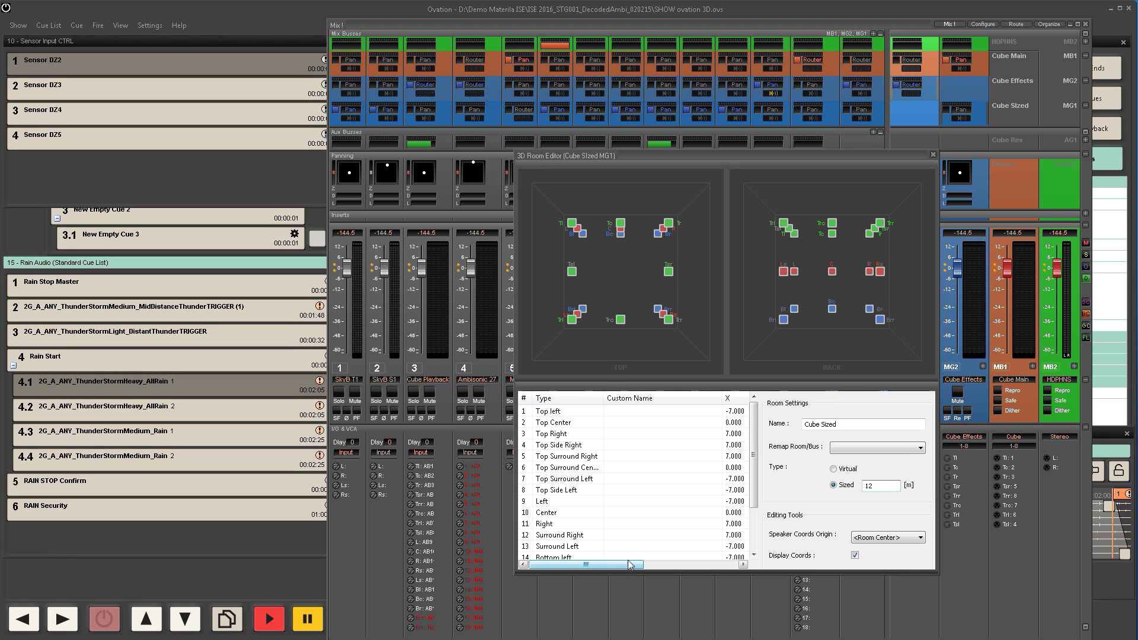
drag(629, 567, 703, 573)
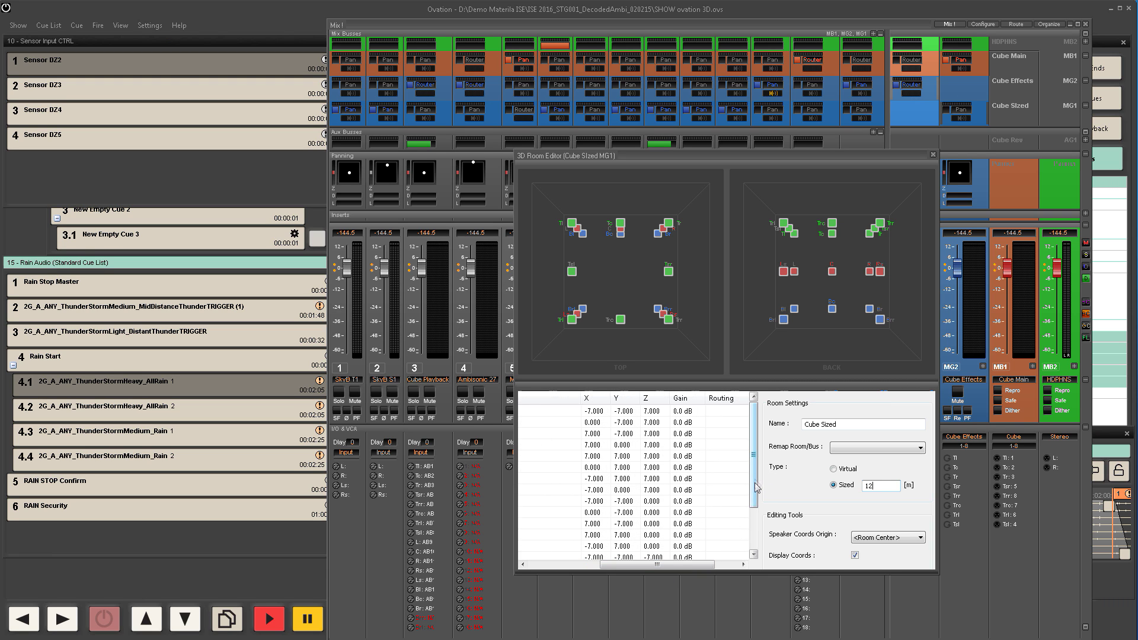
scroll(720, 550, down, 1)
drag(672, 567, 583, 572)
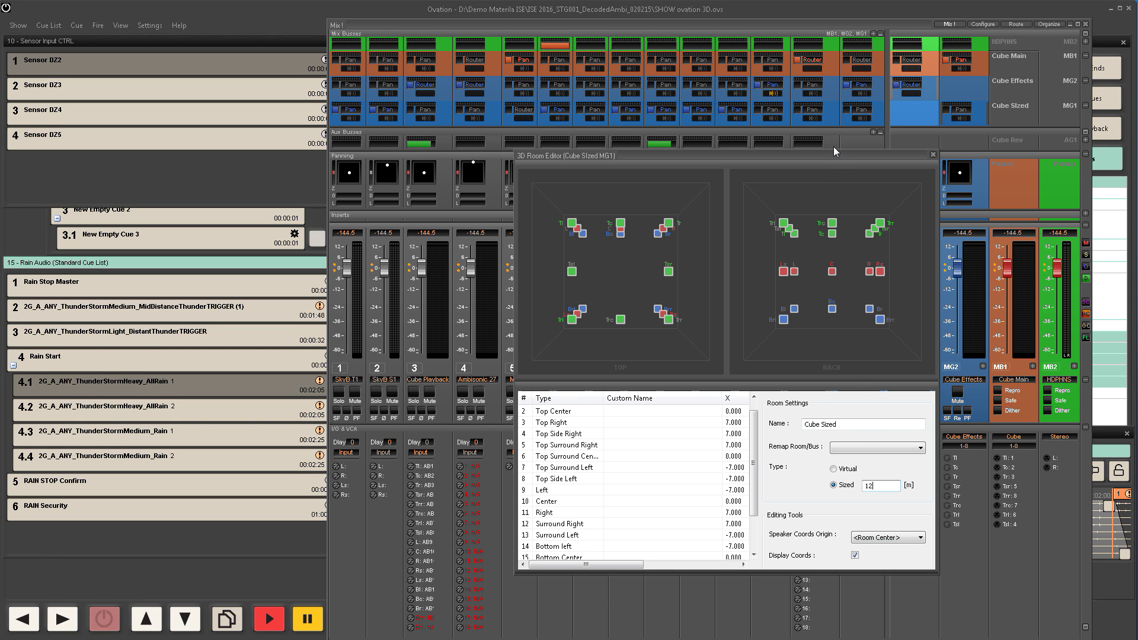
drag(835, 155, 817, 154)
Step: Close the 3D Room Editor and bring the full mixer window forward
click(915, 153)
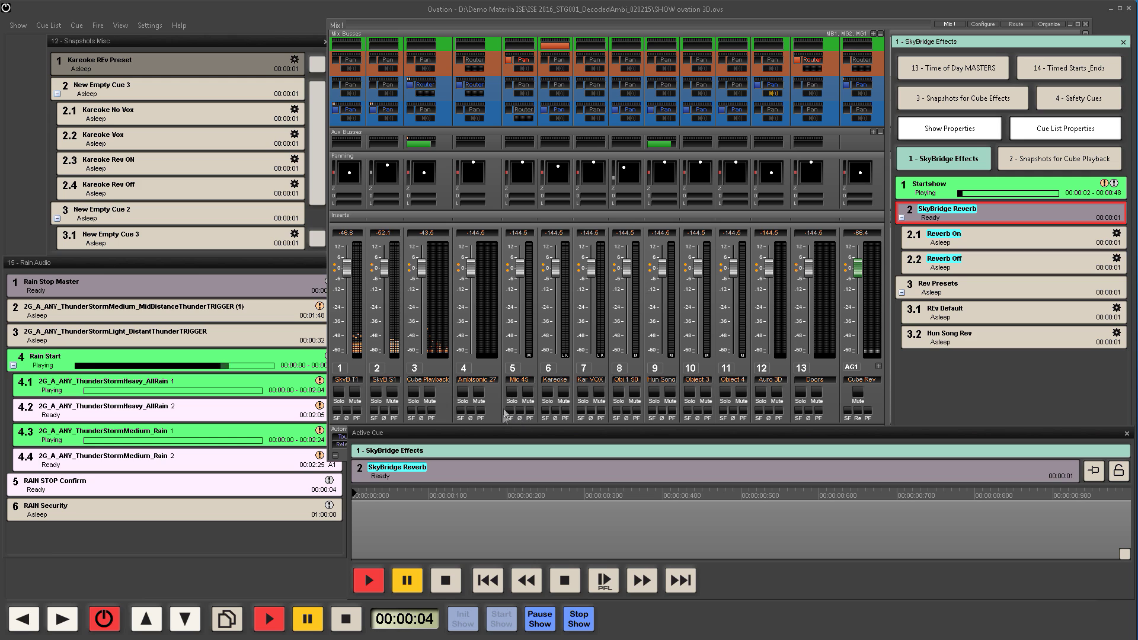
click(673, 44)
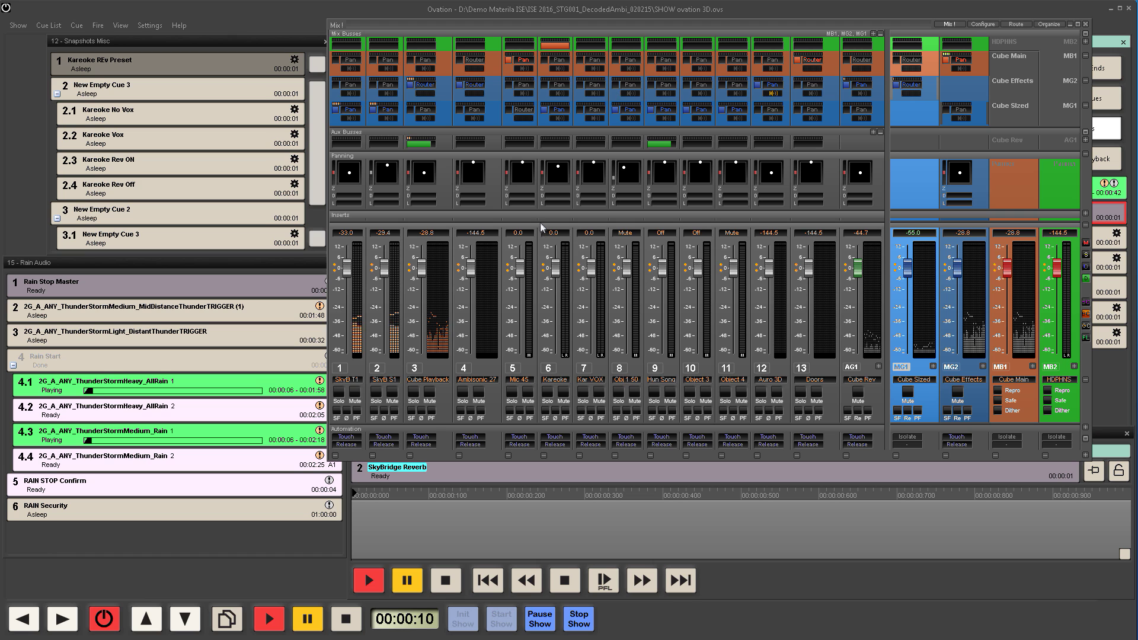
Step: Pan Mic 45 to 15% Left/Right, 2% Front/Rear and 8% Bottom/Top
double_click(518, 173)
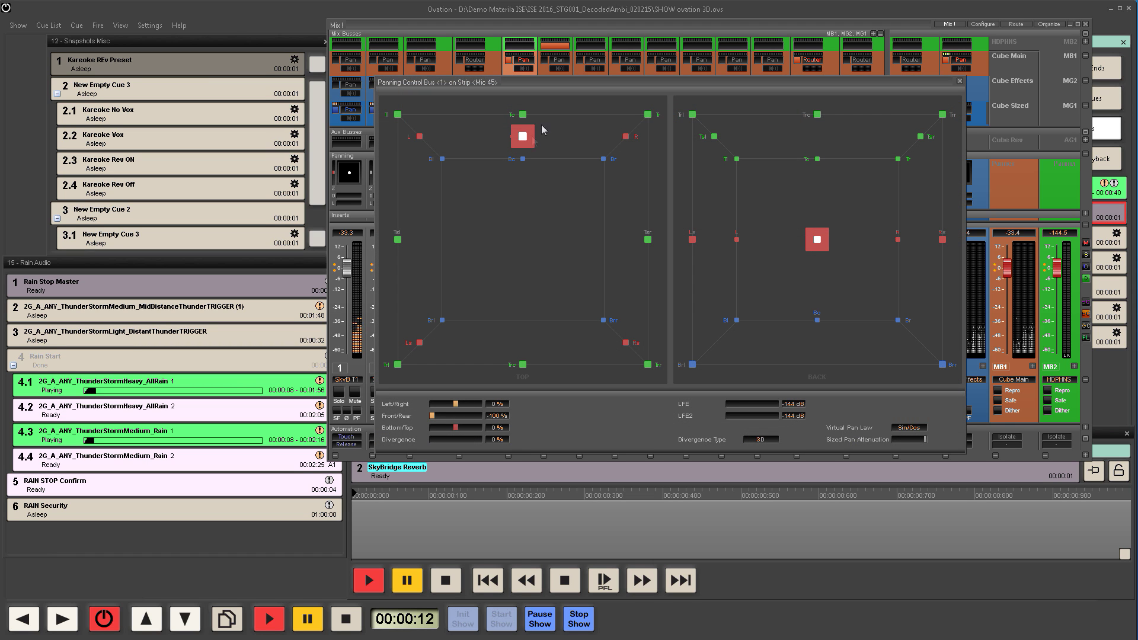
drag(566, 83, 586, 123)
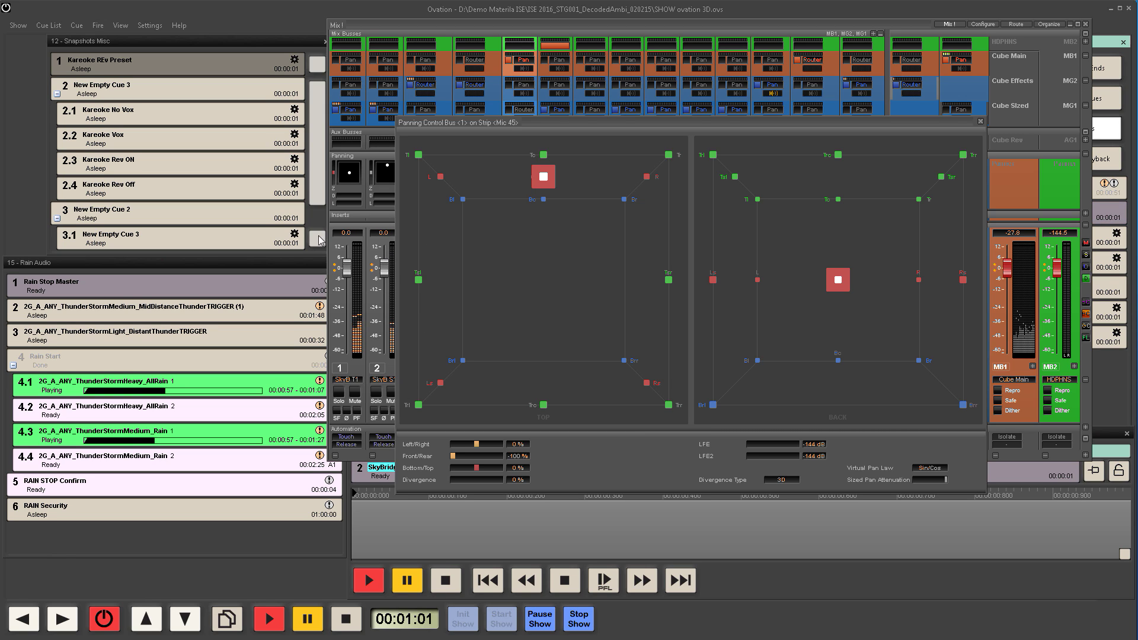
drag(556, 189, 530, 322)
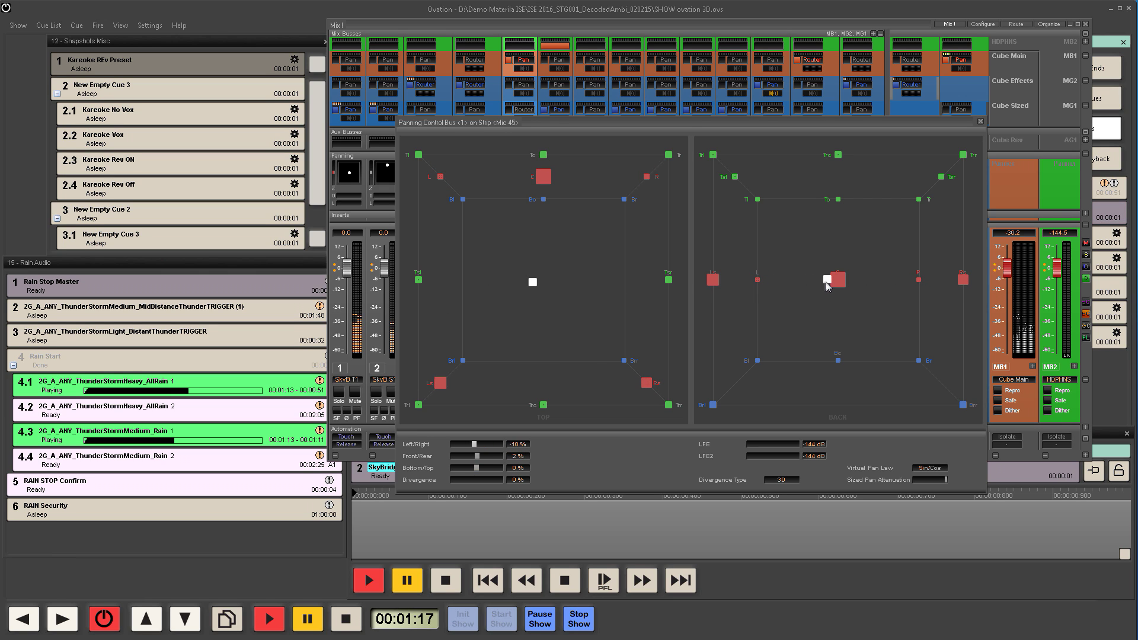
mouse_move(826, 281)
mouse_down()
mouse_move(906, 193)
mouse_move(748, 154)
mouse_move(727, 344)
mouse_move(865, 427)
mouse_move(959, 303)
mouse_move(859, 184)
mouse_move(783, 288)
mouse_move(862, 291)
mouse_move(836, 283)
mouse_up()
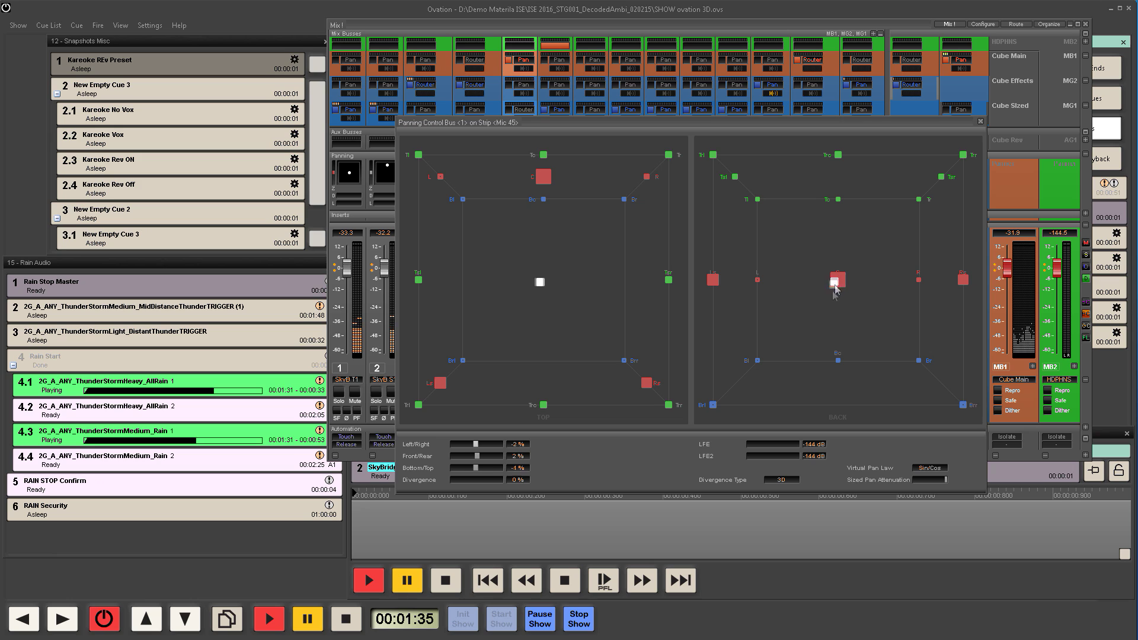
drag(834, 285, 862, 271)
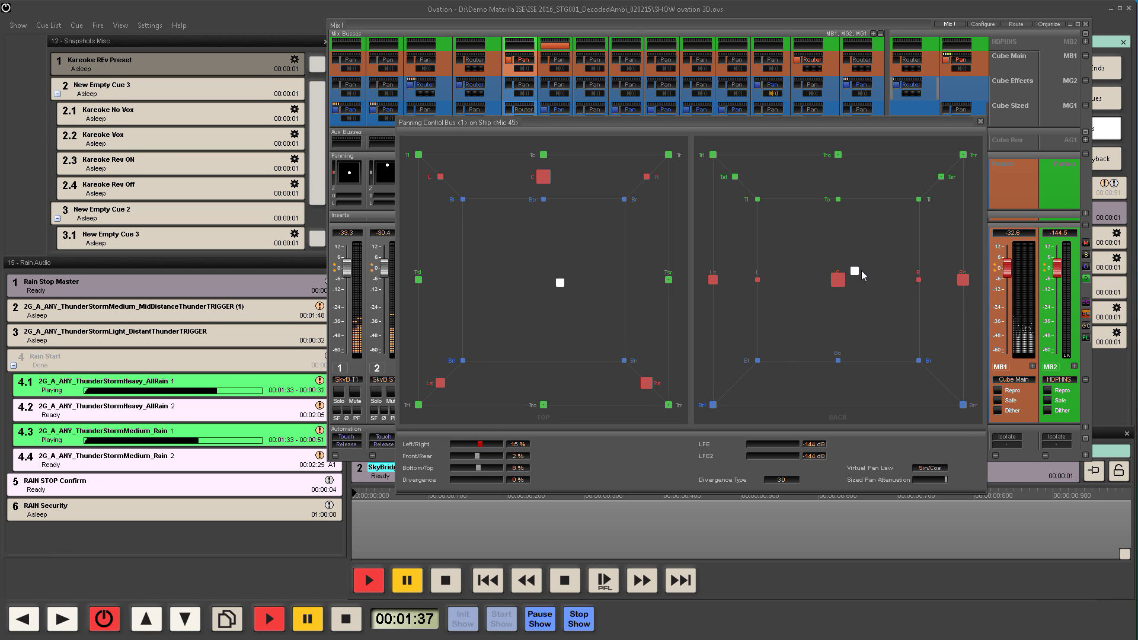
Step: Raise Mic 45's divergence and compare 2D and 3D divergence types while moving its position
mouse_move(479, 481)
mouse_down()
mouse_move(515, 491)
mouse_move(466, 483)
mouse_move(497, 482)
mouse_up()
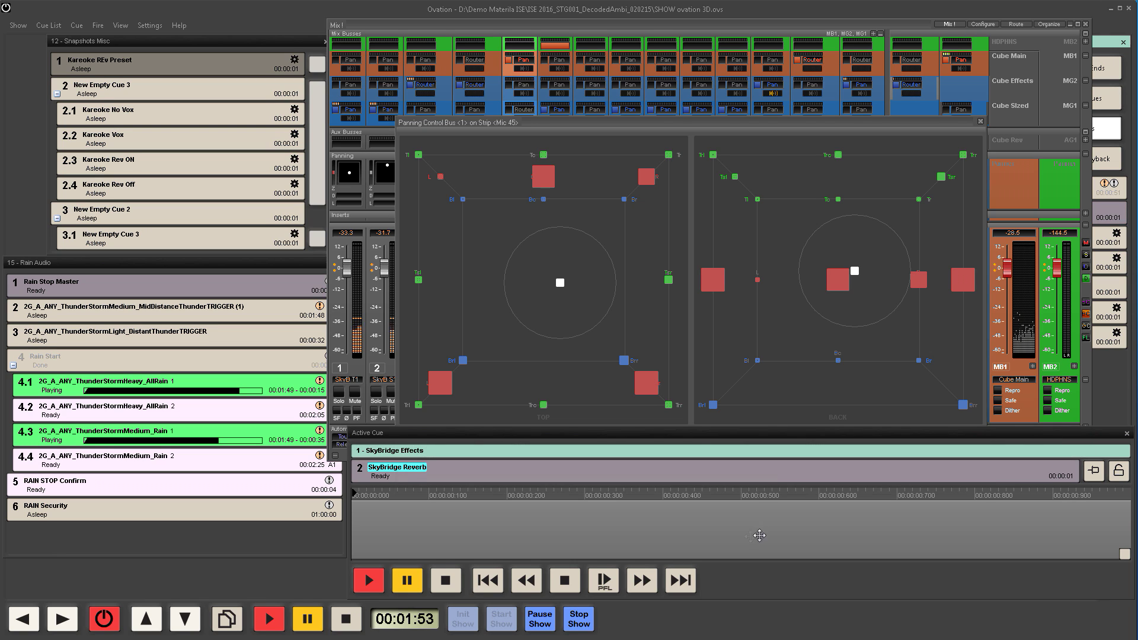
click(788, 480)
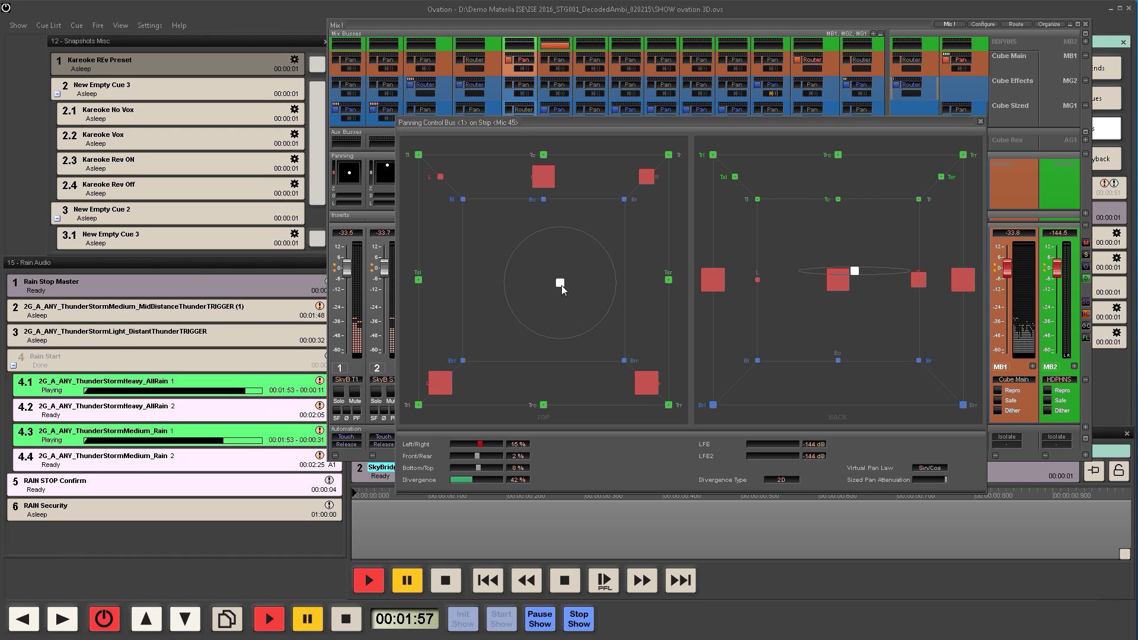
drag(560, 286, 584, 274)
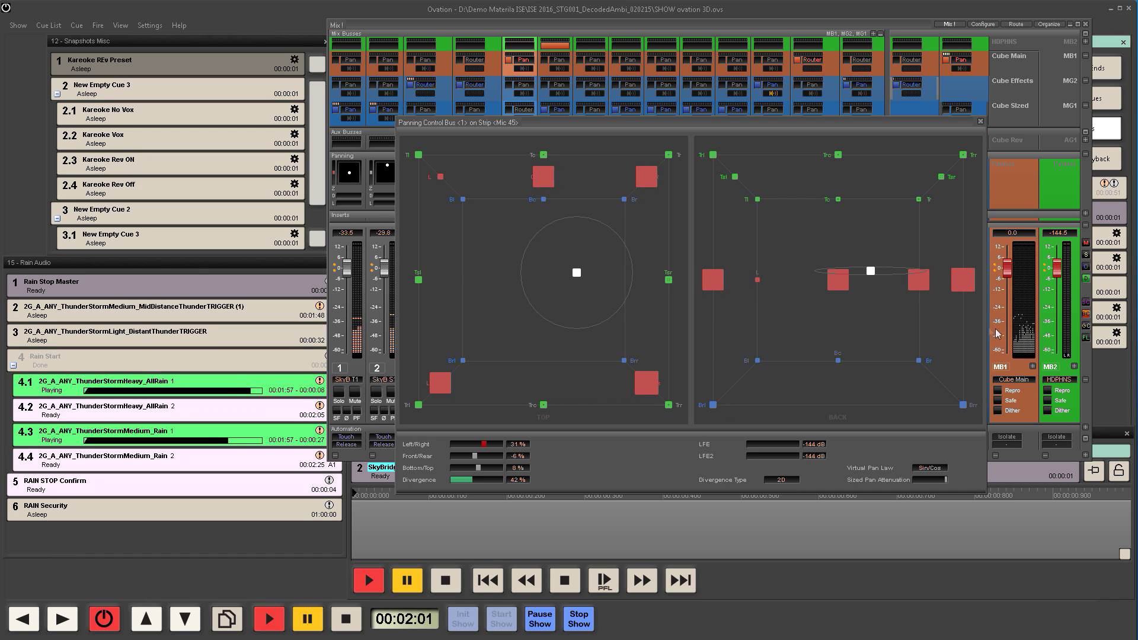
click(787, 482)
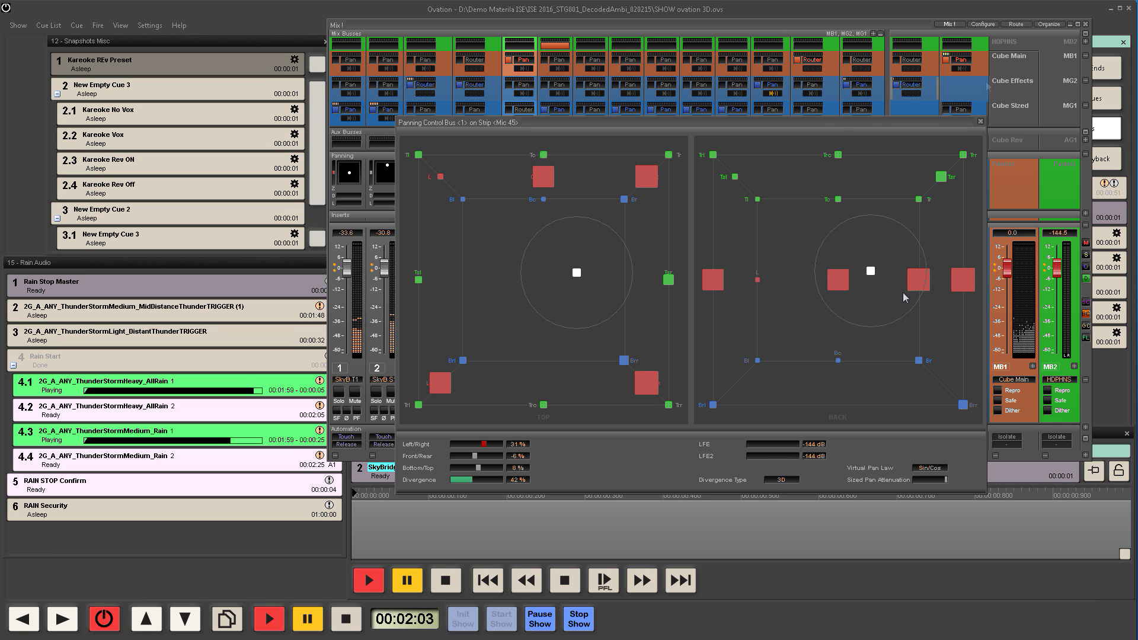
Step: Reset Mic 45 to 0% Left/Right, -100% Front/Rear, 0% Bottom/Top and 0% divergence
drag(894, 122, 871, 122)
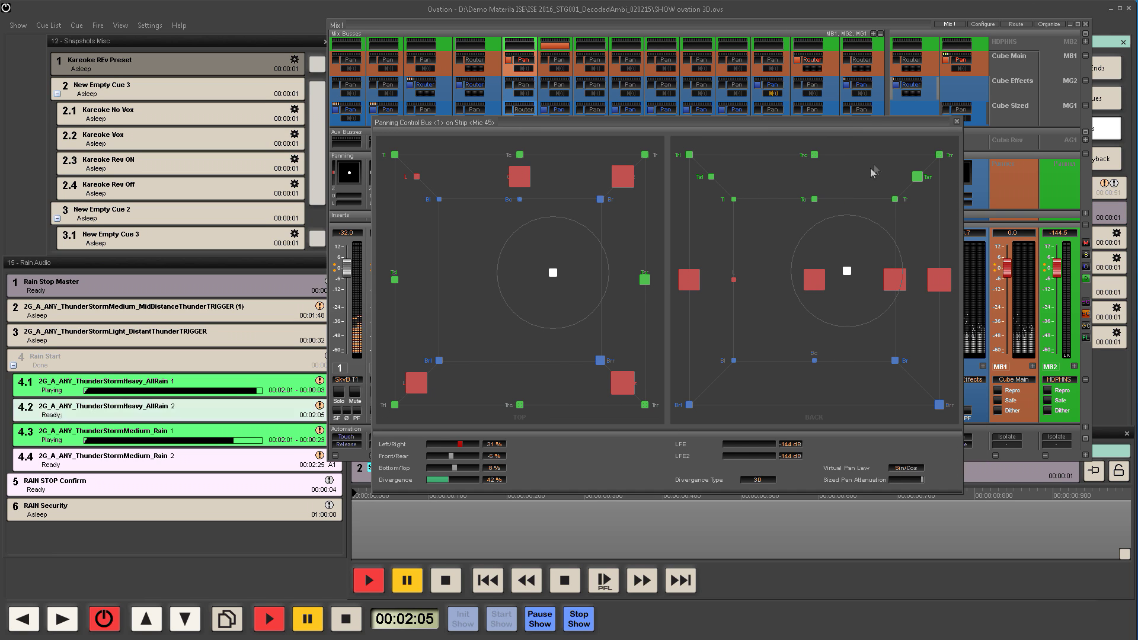
double_click(460, 444)
double_click(461, 455)
double_click(459, 467)
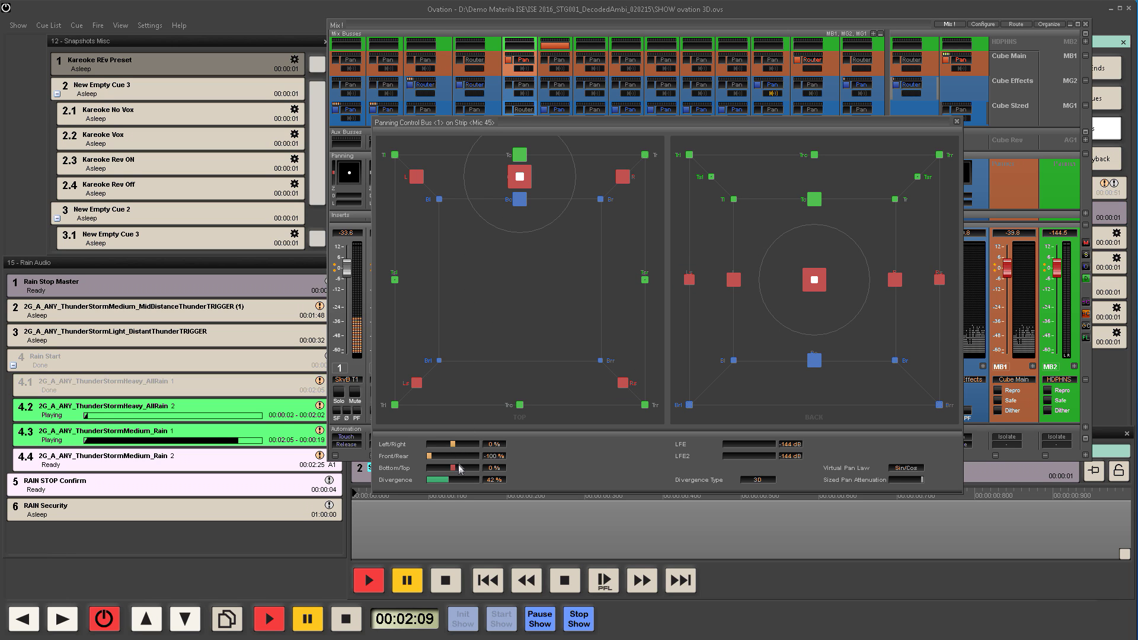
click(398, 534)
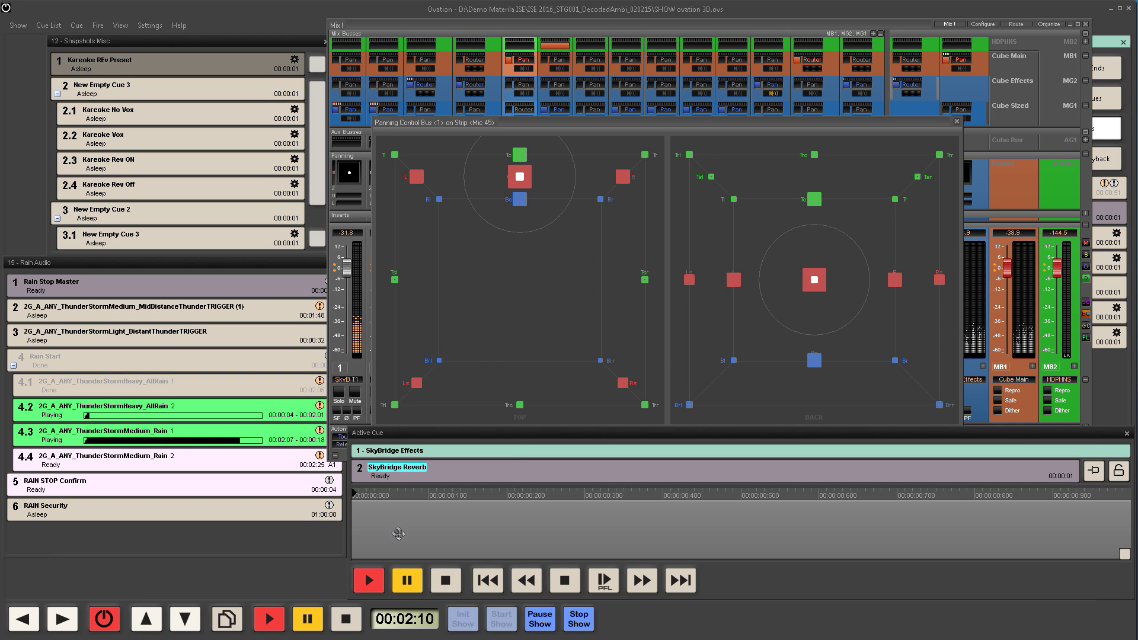
click(510, 365)
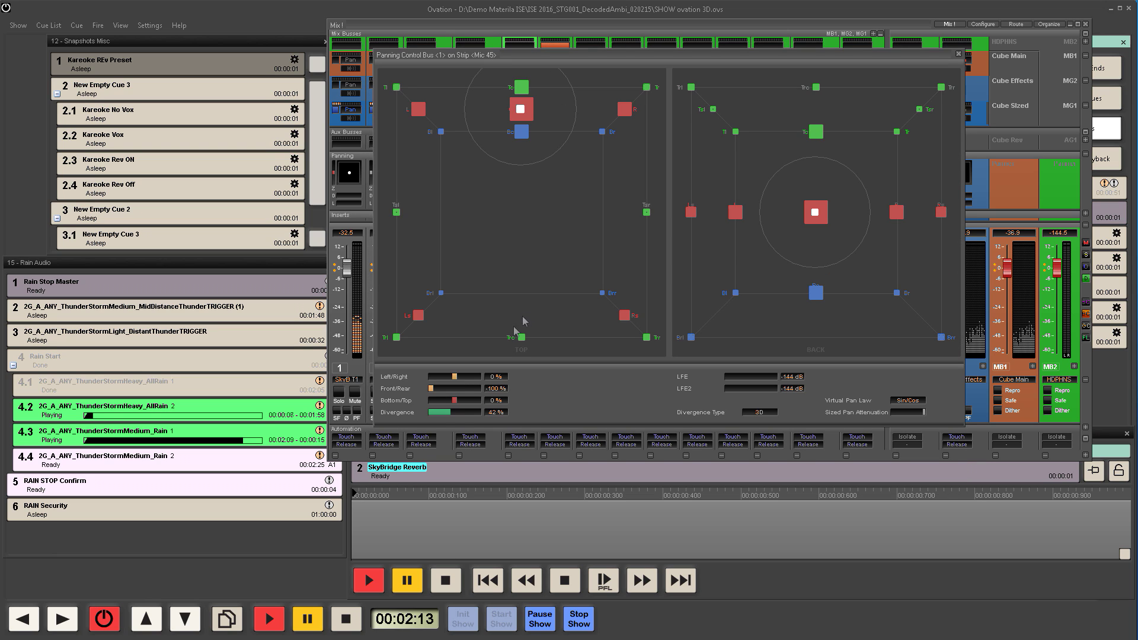
drag(461, 412, 409, 408)
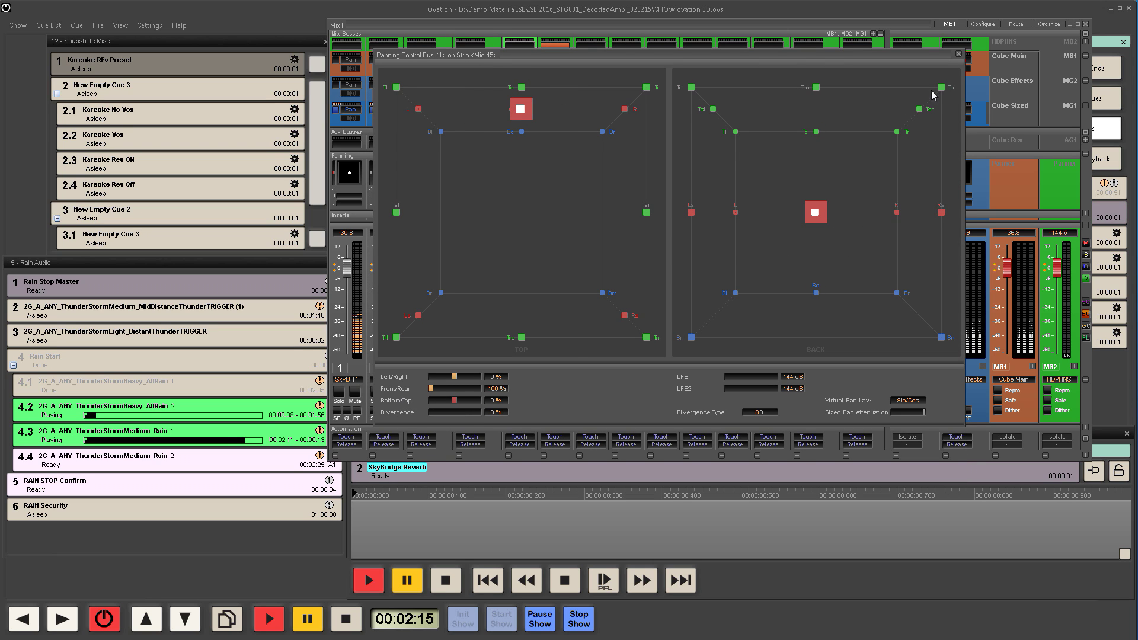
drag(894, 55, 821, 51)
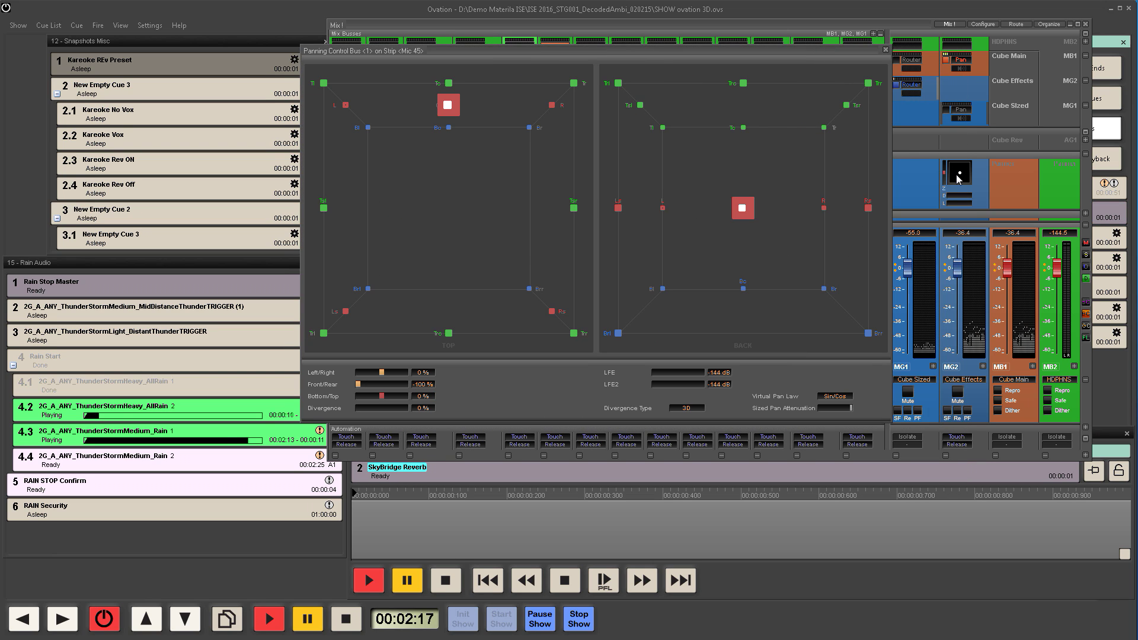
click(957, 175)
Step: Set the Cube Effects bus Source Size to 40% and Divergence to 20%
drag(653, 51, 678, 71)
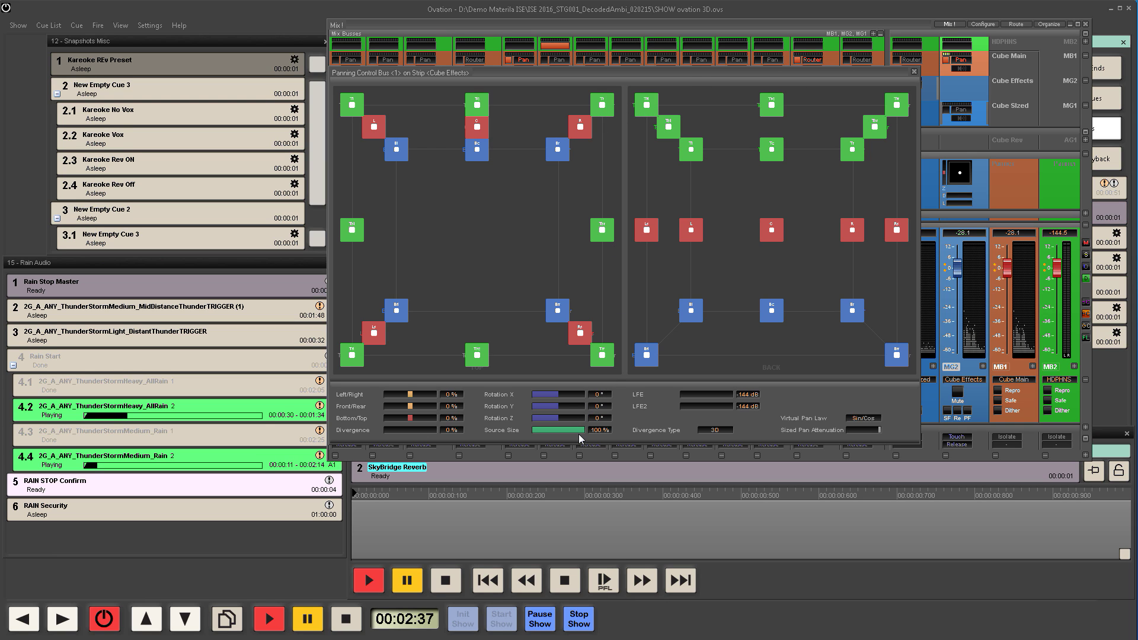
drag(580, 437, 549, 433)
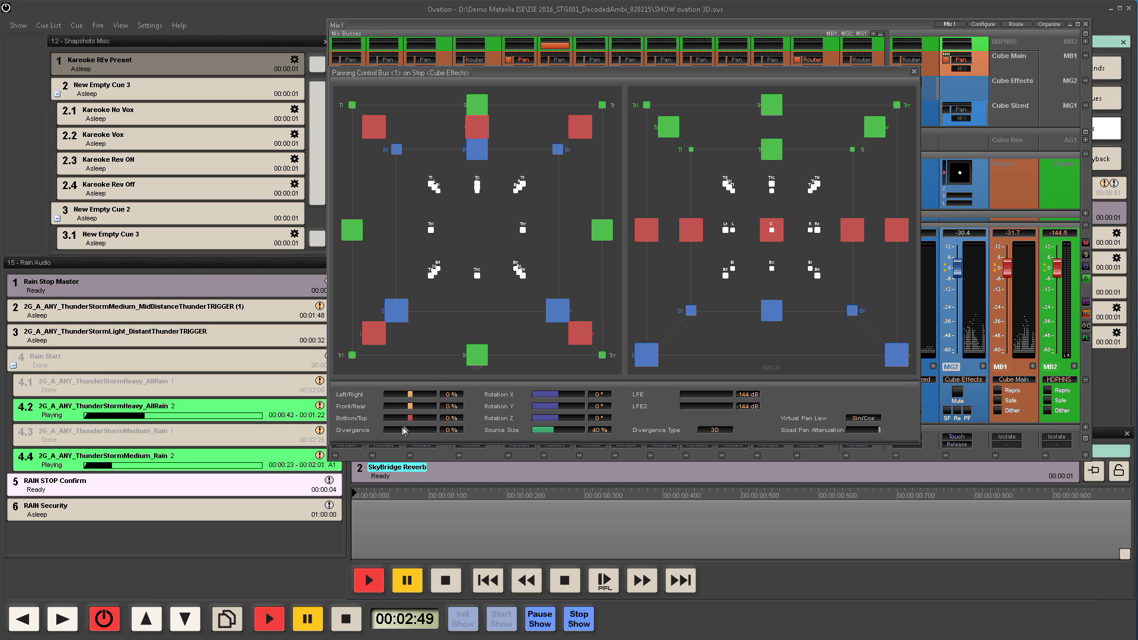
mouse_move(403, 431)
mouse_down()
mouse_move(414, 438)
mouse_move(395, 432)
mouse_up()
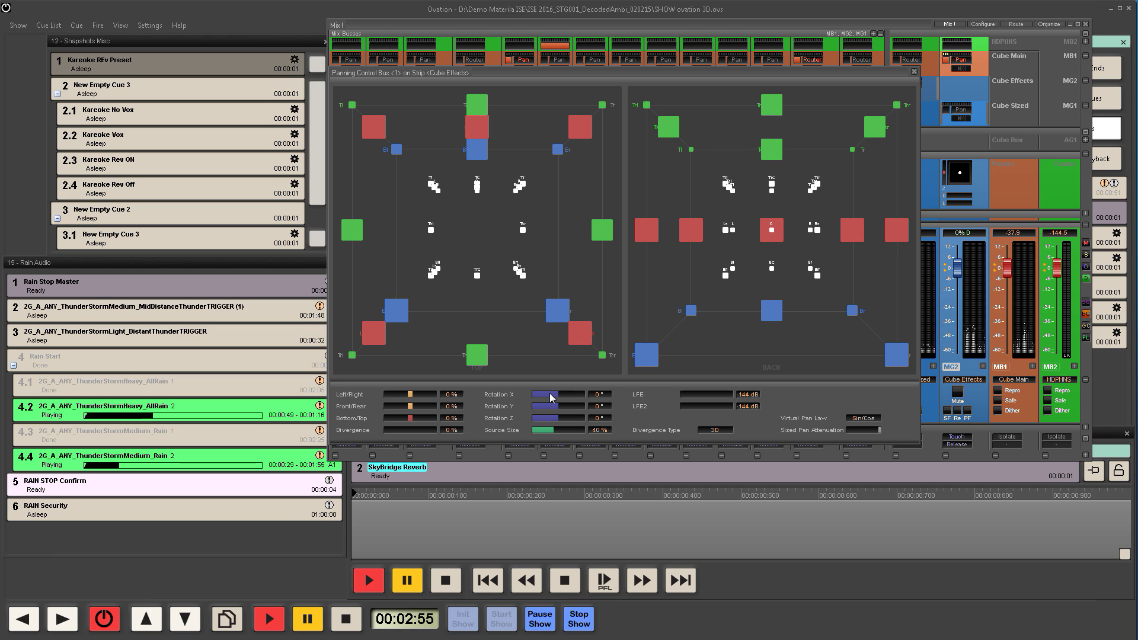
Step: Rotate the Cube Effects sources, reset Rotation X, Y, Z to 0°, and raise Source Size to 67%
drag(551, 397, 631, 372)
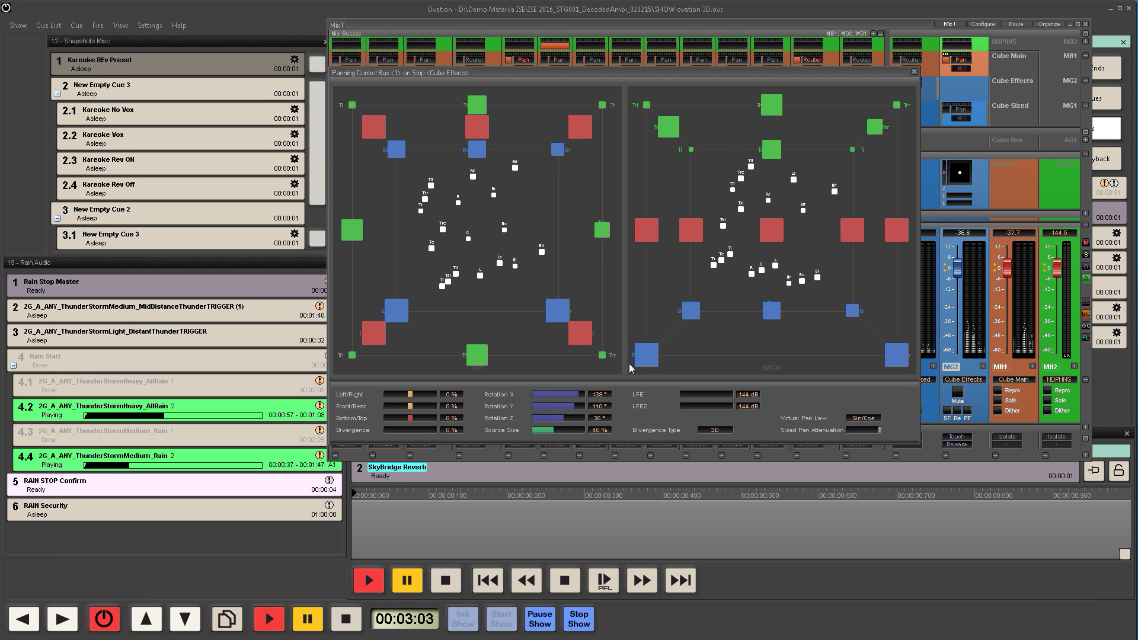
double_click(568, 407)
double_click(566, 418)
double_click(565, 397)
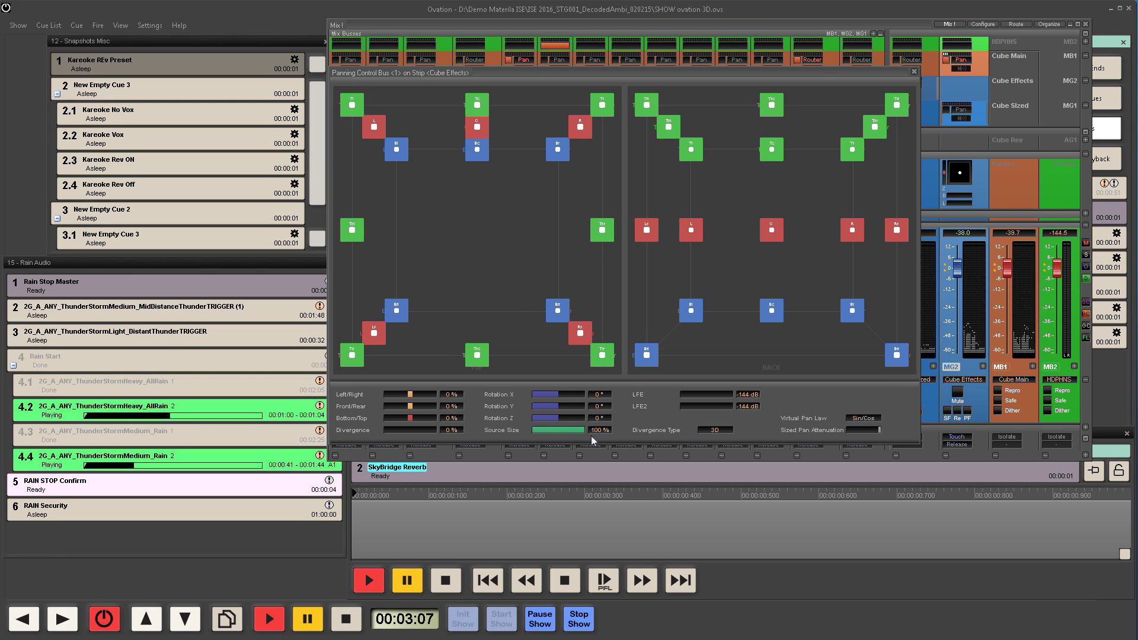
mouse_move(589, 437)
mouse_down()
mouse_move(553, 435)
mouse_move(568, 440)
mouse_up()
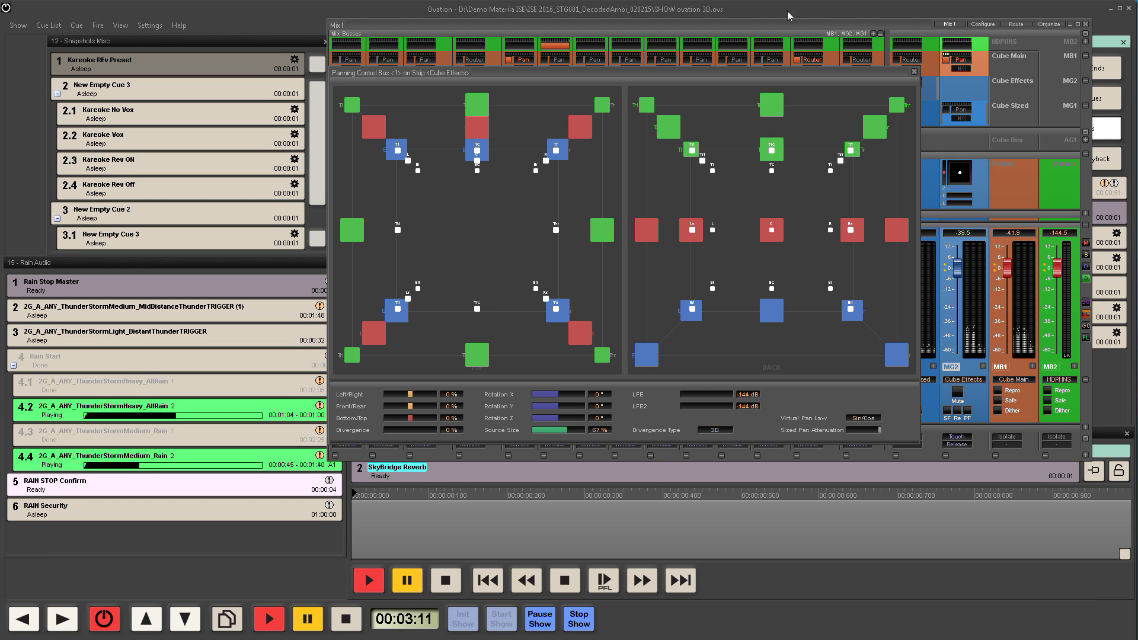
Step: Close the Cube Effects Panning Control Bus window
click(914, 72)
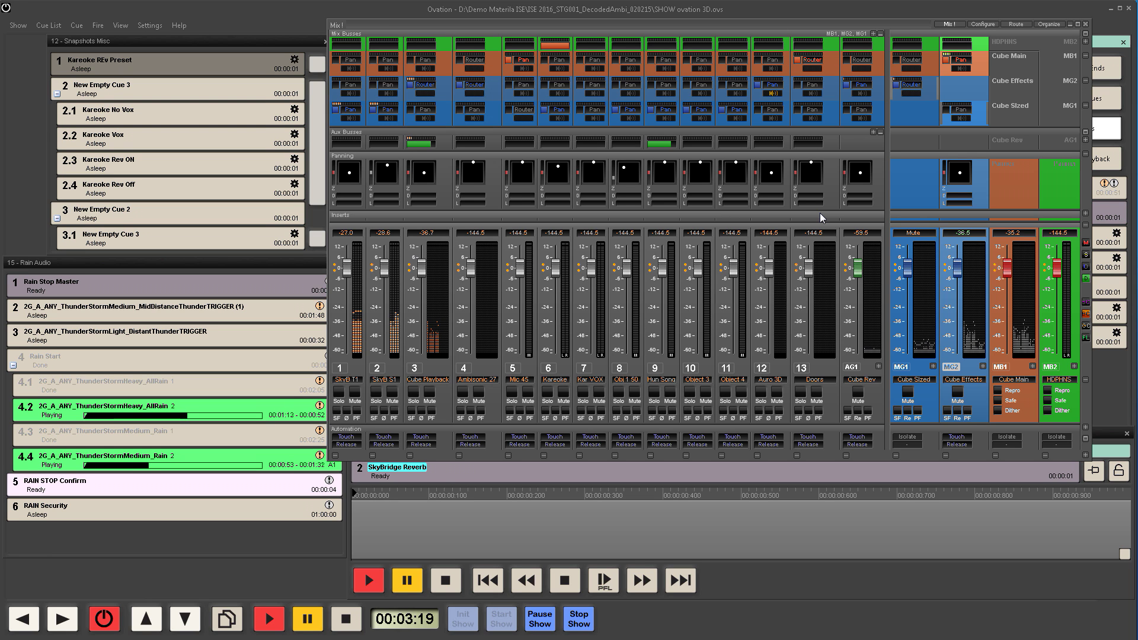